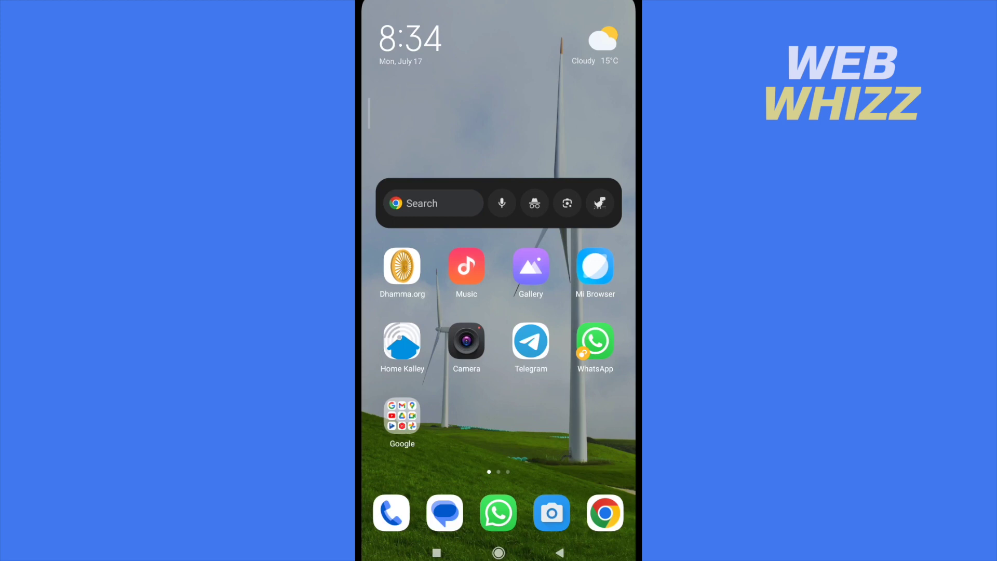
# Step: Launch the SHEIN app from the next home screen page, landing on the account page
pyautogui.moveTo(577, 351); pyautogui.dragTo(421, 351)
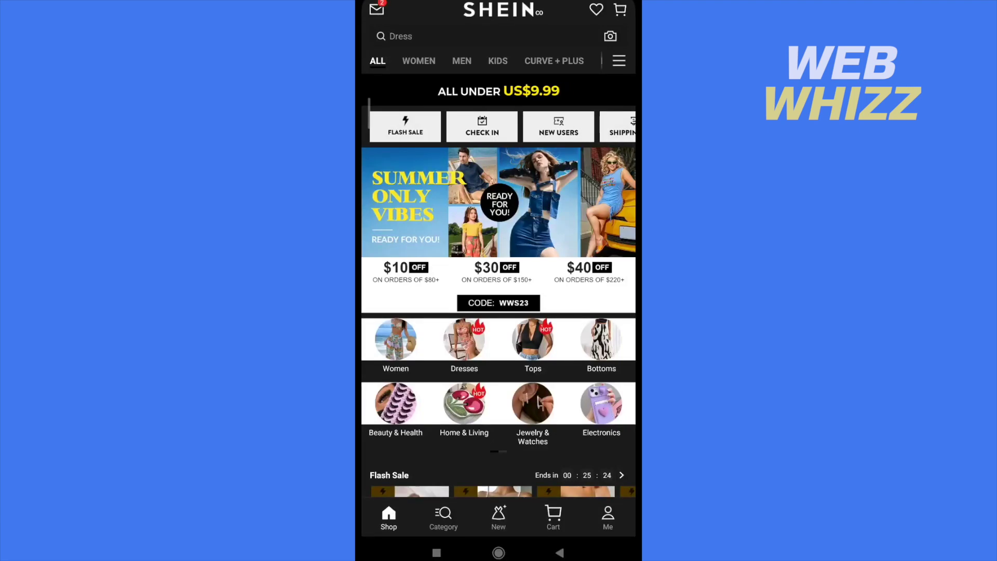
pyautogui.click(607, 518)
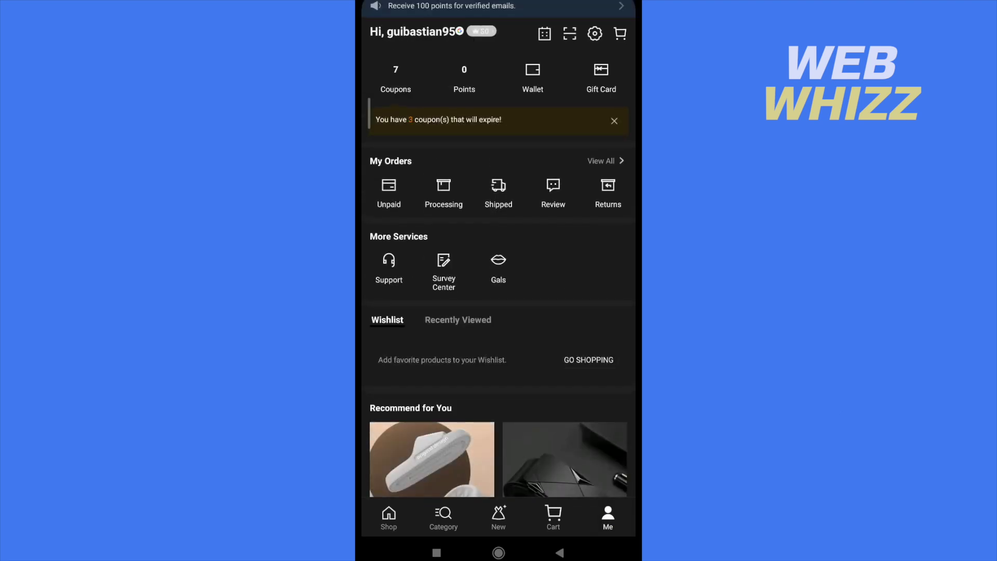
# Step: Open Support from the More Services section of the account page
pyautogui.moveTo(507, 267); pyautogui.dragTo(418, 268)
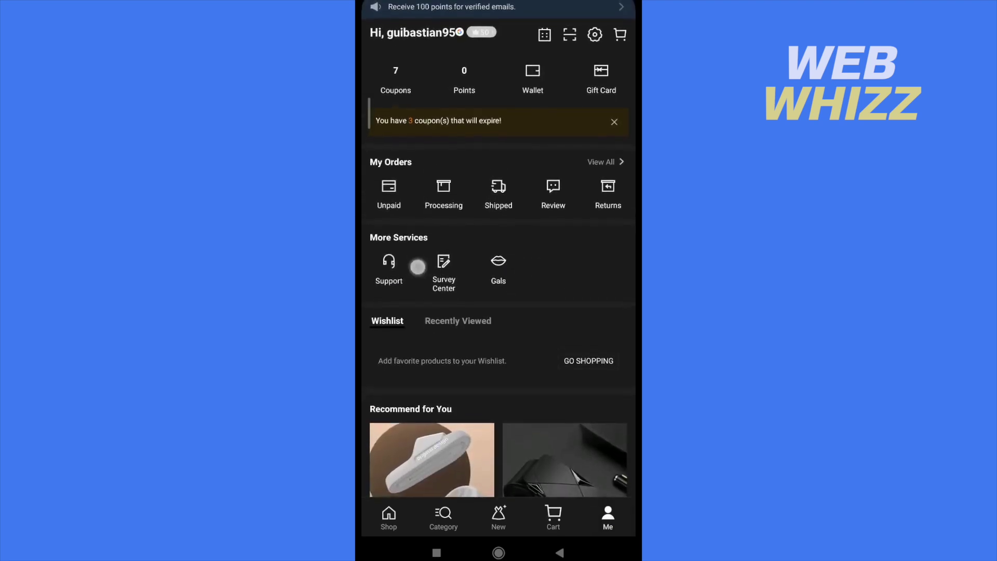
pyautogui.moveTo(417, 266); pyautogui.dragTo(423, 263)
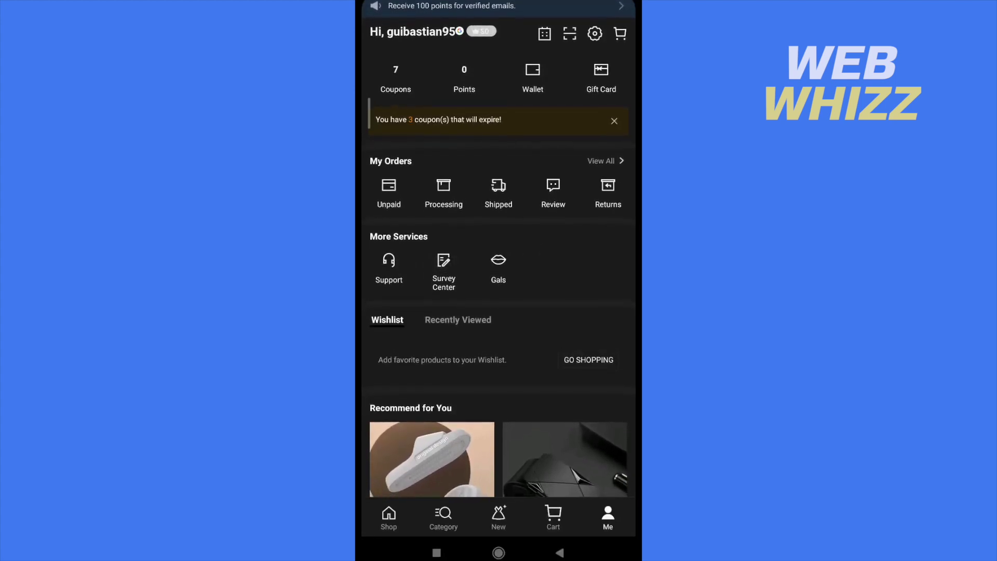
pyautogui.click(388, 264)
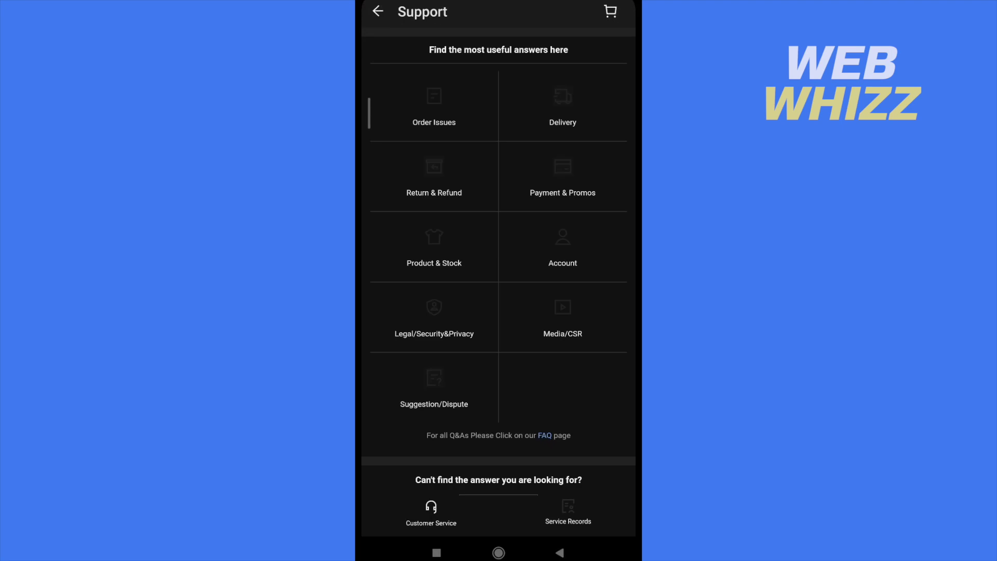
# Step: Scroll down the Support page toward the FAQ section
pyautogui.moveTo(602, 280); pyautogui.dragTo(596, 59)
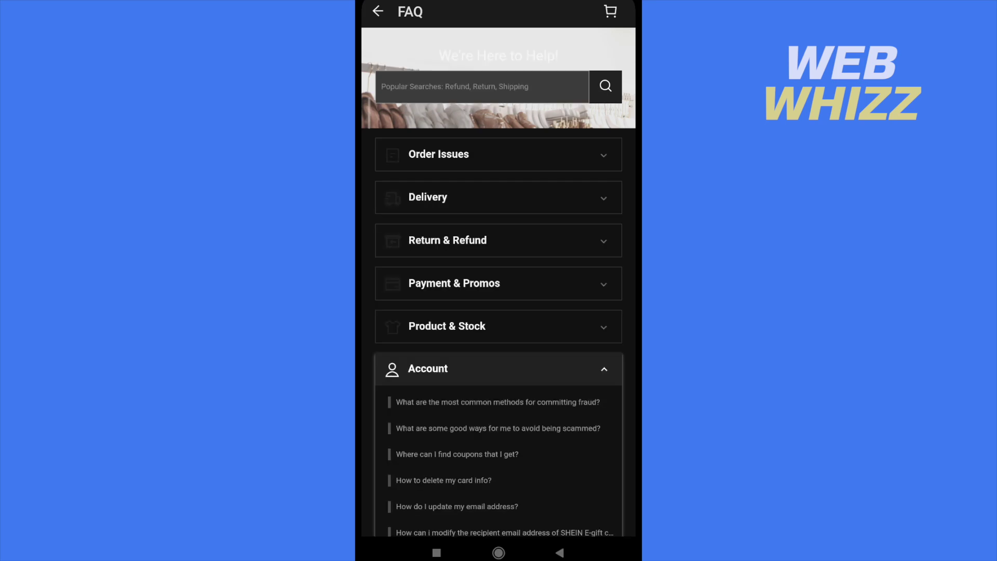
pyautogui.moveTo(542, 465); pyautogui.dragTo(579, 253)
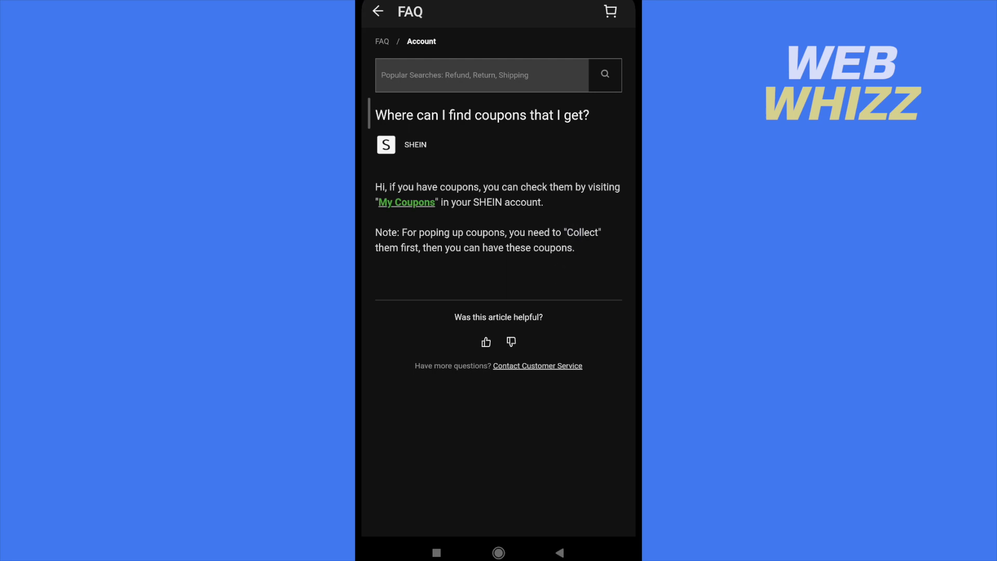
# Step: Go back from the coupon FAQ article to the Support page
pyautogui.click(559, 553)
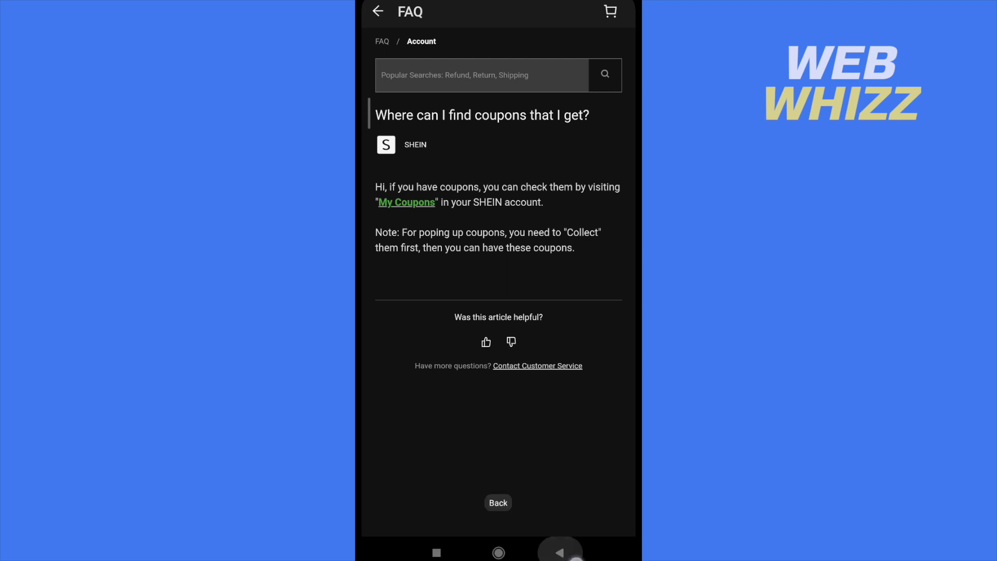
pyautogui.click(560, 552)
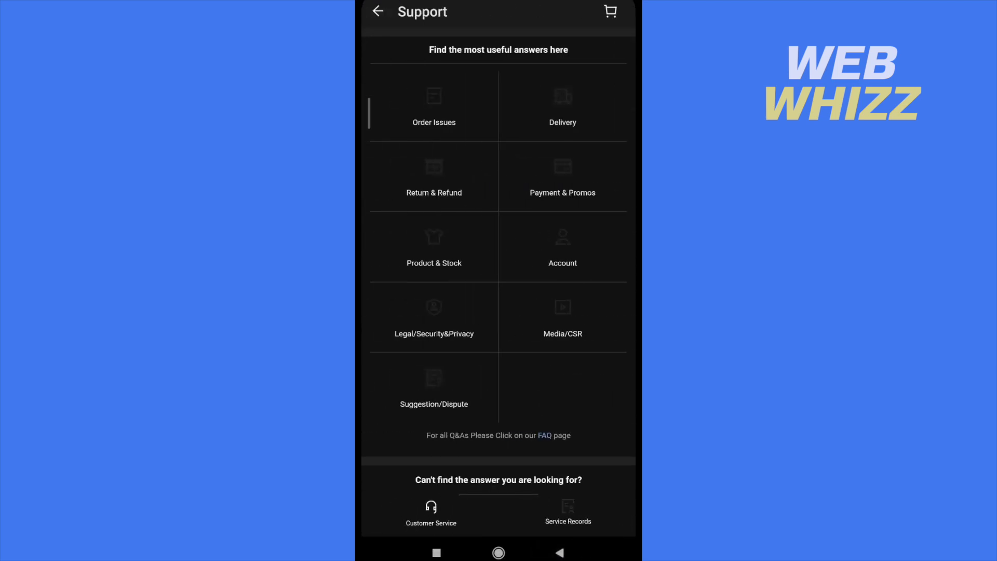
pyautogui.moveTo(537, 370); pyautogui.dragTo(574, 204)
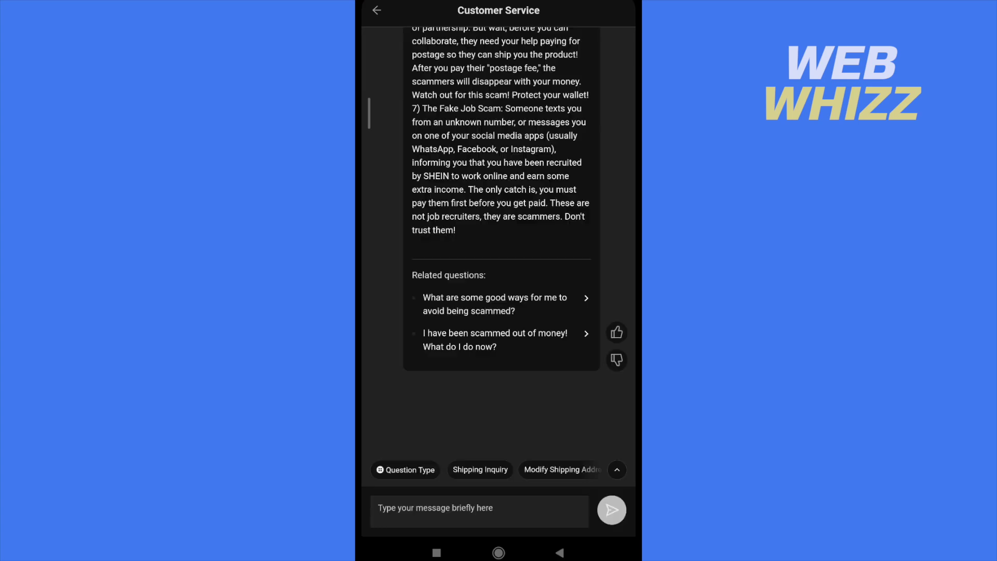
pyautogui.scroll(15, 499, 234)
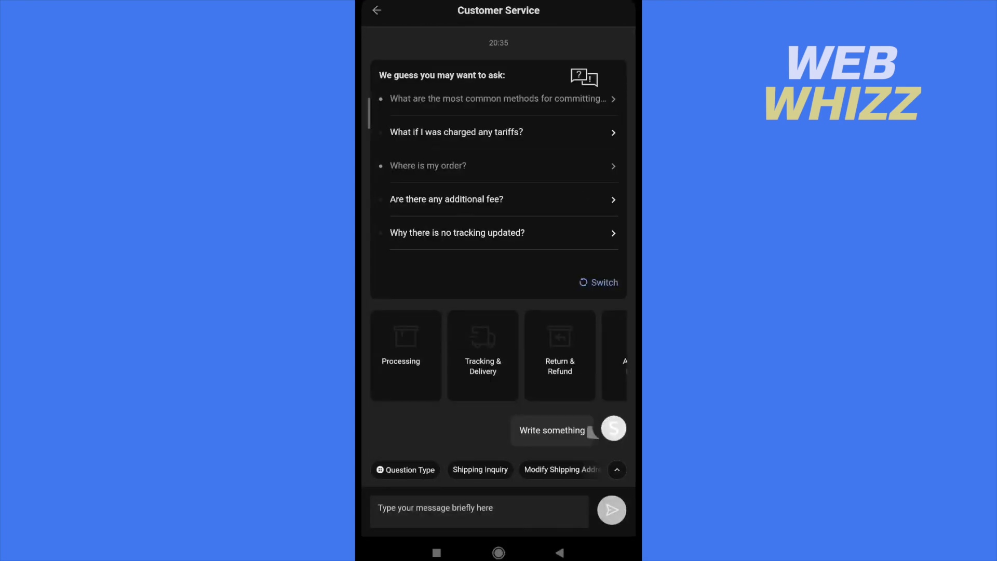
pyautogui.scroll(-10, 498, 272)
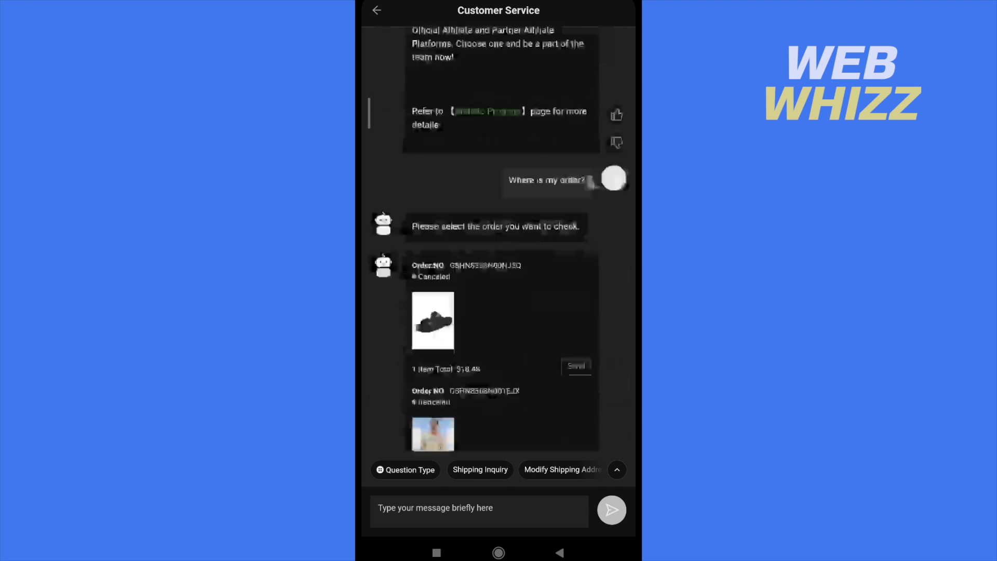
pyautogui.scroll(10, 499, 273)
pyautogui.scroll(-10, 499, 272)
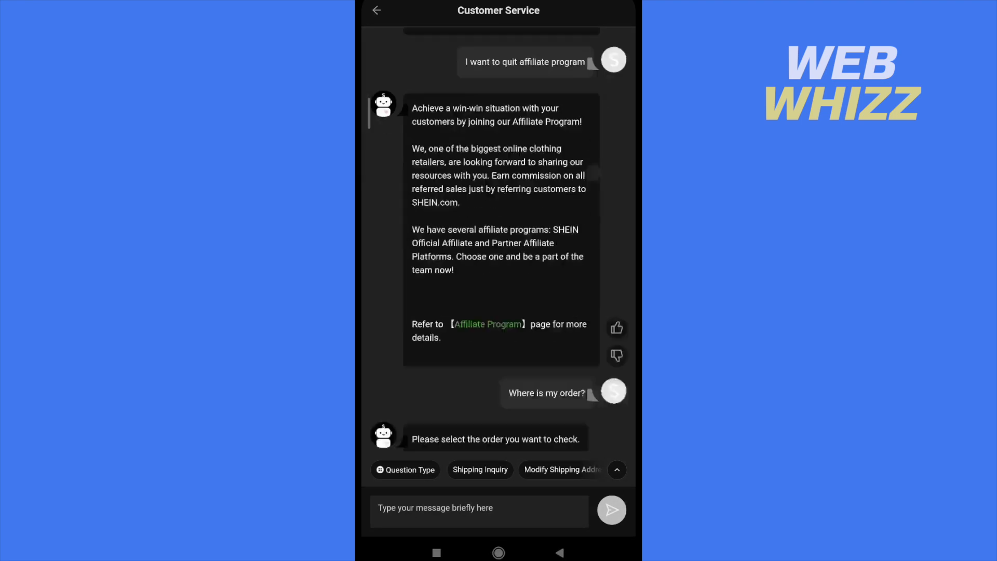
pyautogui.scroll(10, 499, 272)
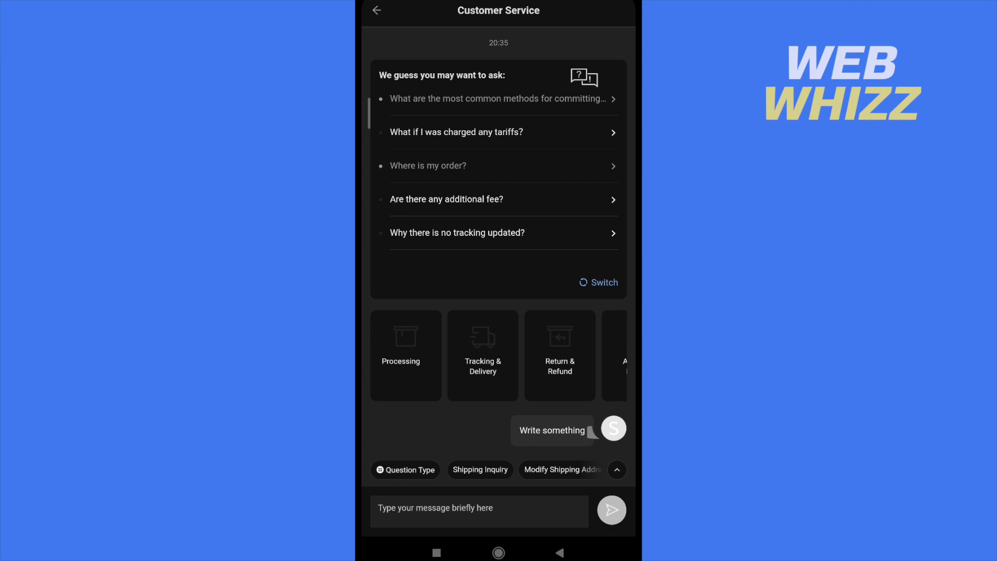
pyautogui.click(607, 277)
# Step: Cycle the suggested questions with Switch, then request Contact Agent for a live agent
pyautogui.click(602, 273)
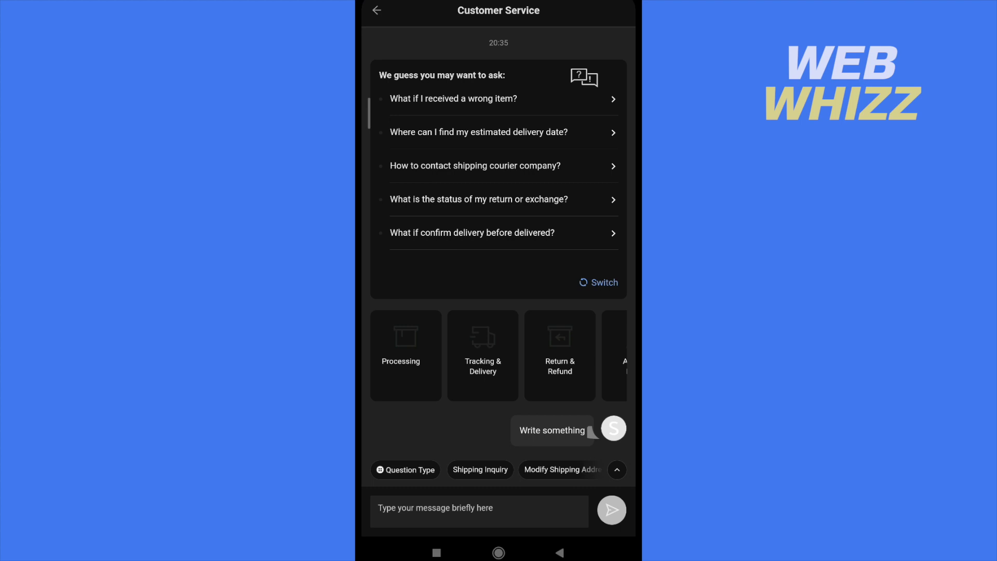
pyautogui.click(602, 279)
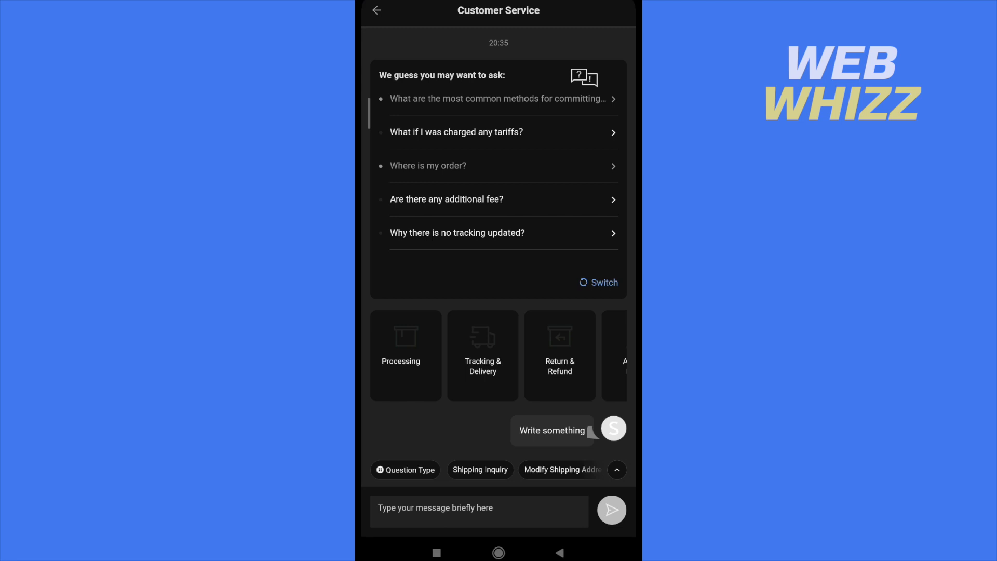
pyautogui.scroll(-10, 592, 431)
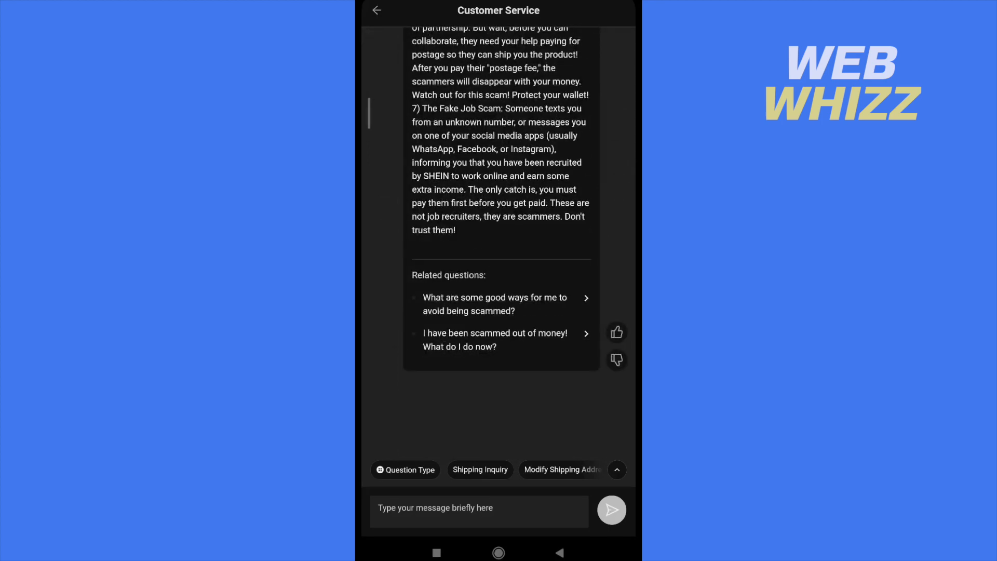
pyautogui.scroll(15, 575, 398)
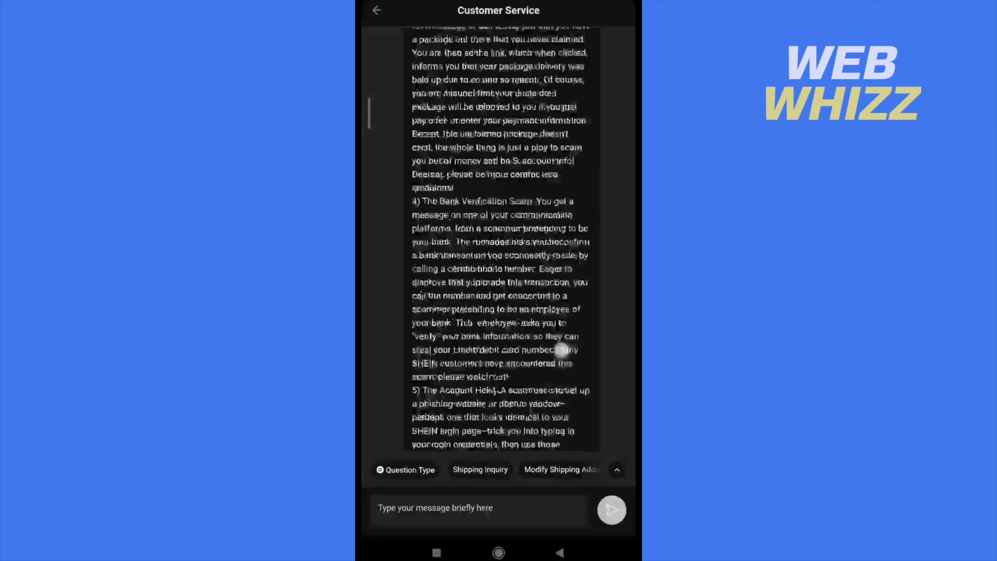
pyautogui.scroll(5, 576, 397)
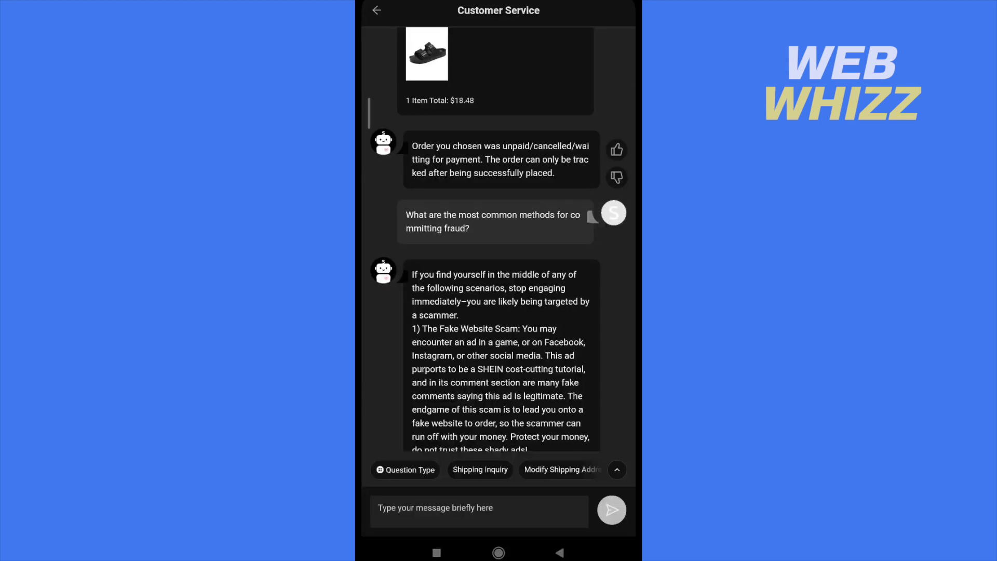
pyautogui.scroll(-15, 498, 312)
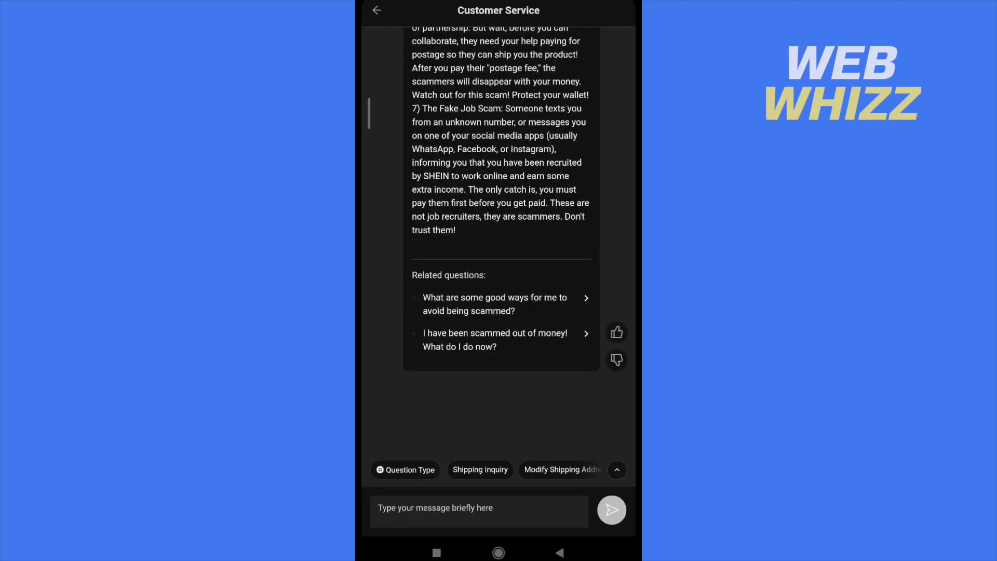
pyautogui.scroll(15, 545, 233)
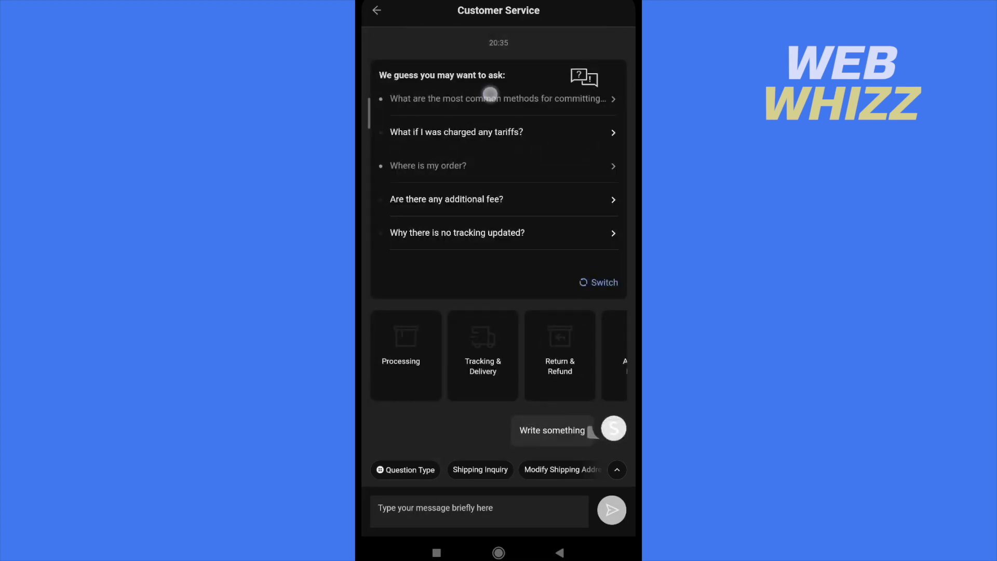
pyautogui.scroll(-15, 490, 94)
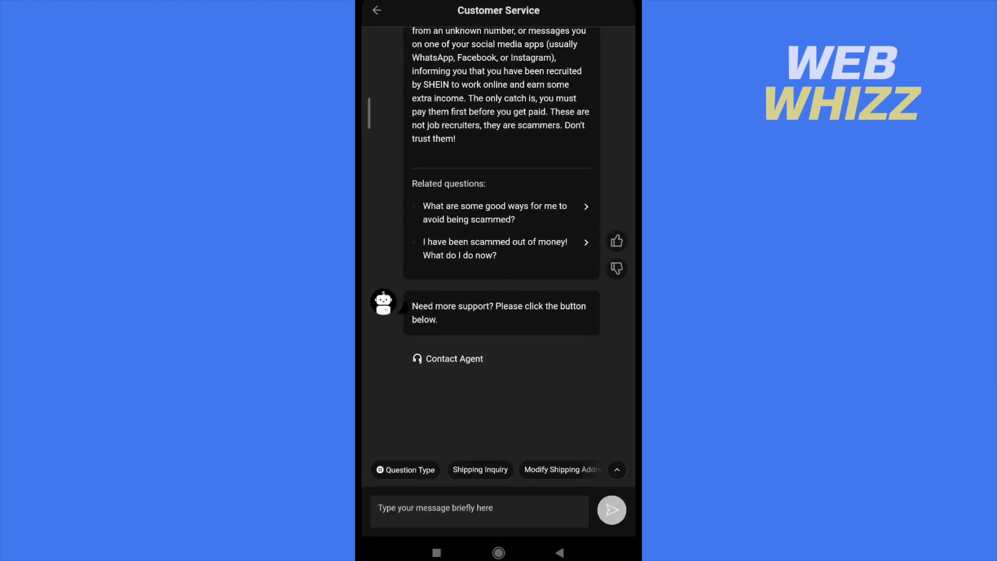
pyautogui.click(465, 361)
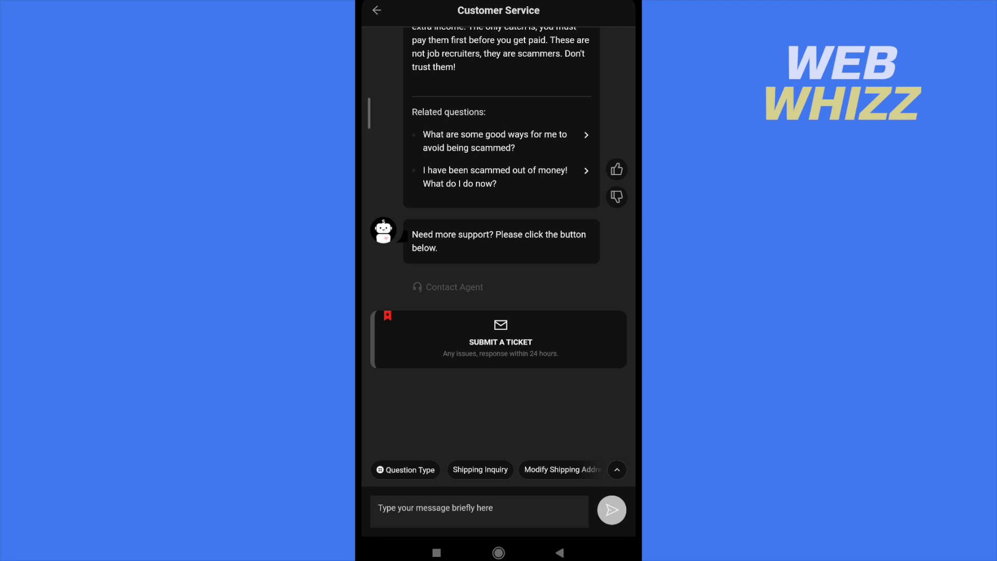
pyautogui.scroll(15, 499, 234)
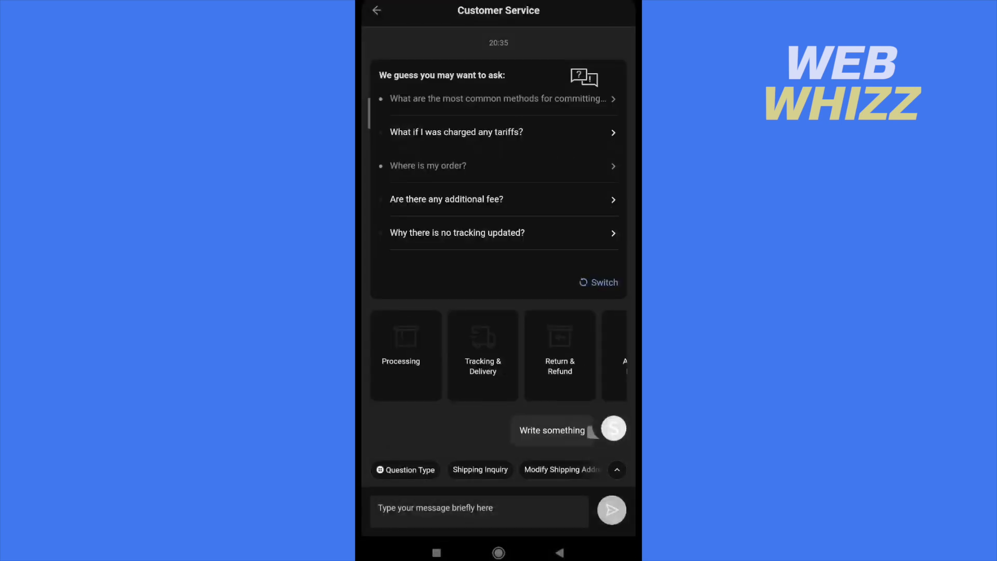